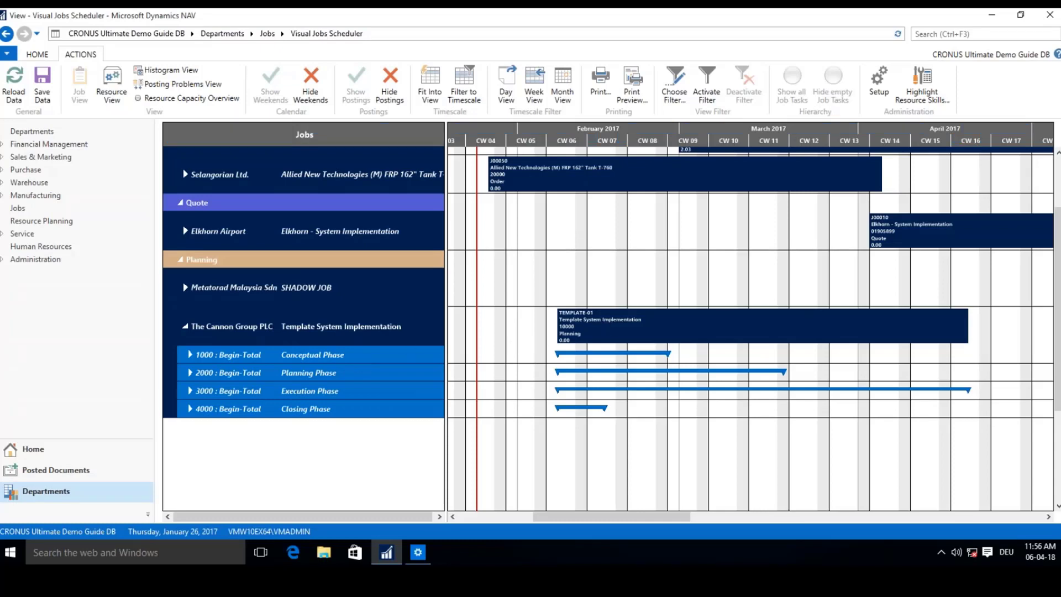
- Check the TEMPLATE-01 bar's dates and phases, then return to the Jobs area
mouse_move(622, 318)
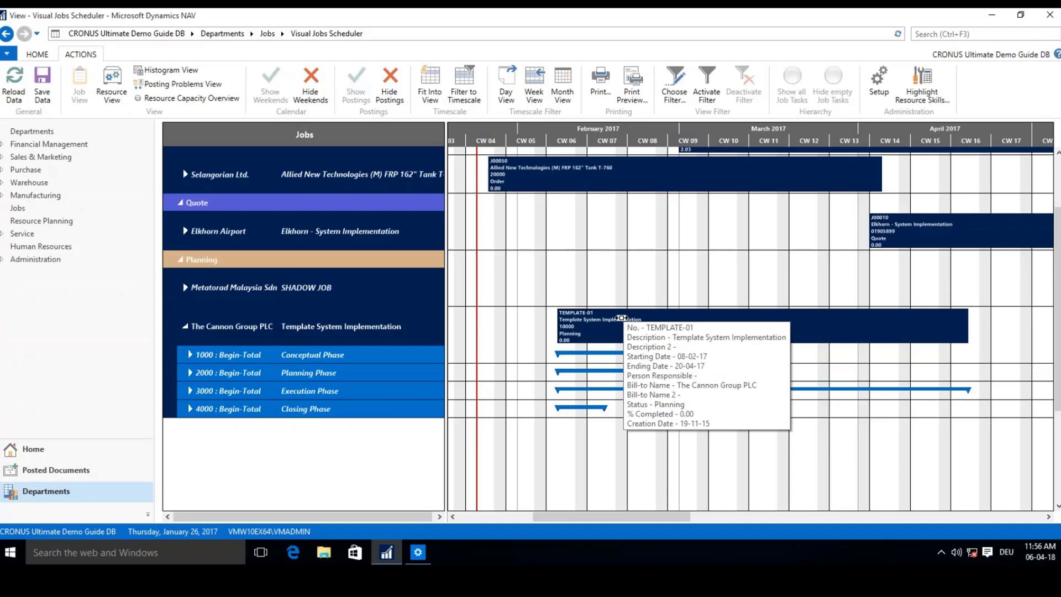
click(268, 33)
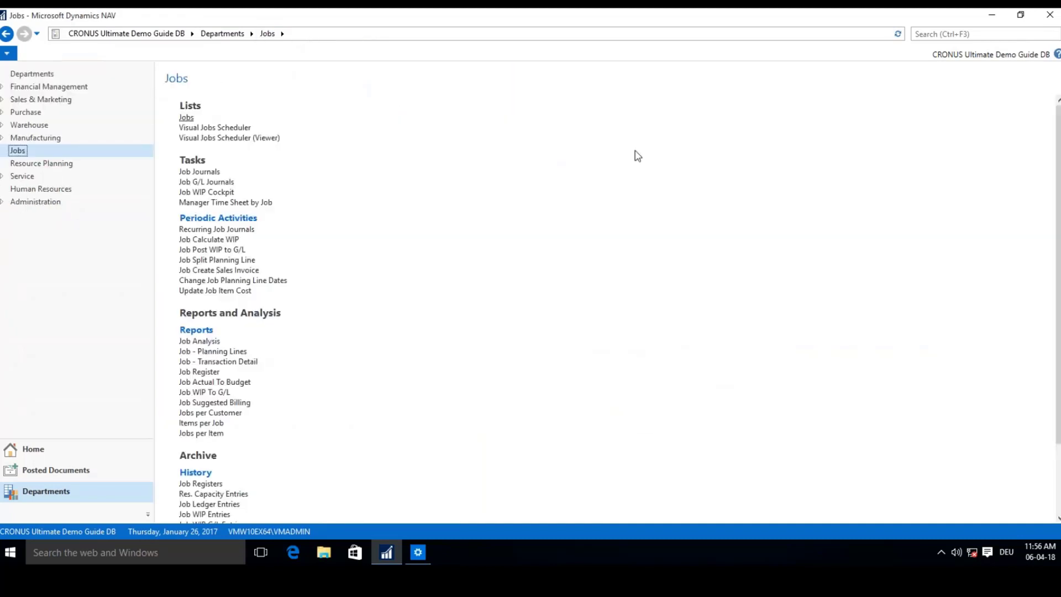
- Open the TEMPLATE-01 job card from the Jobs list and review its job task lines
key(Return)
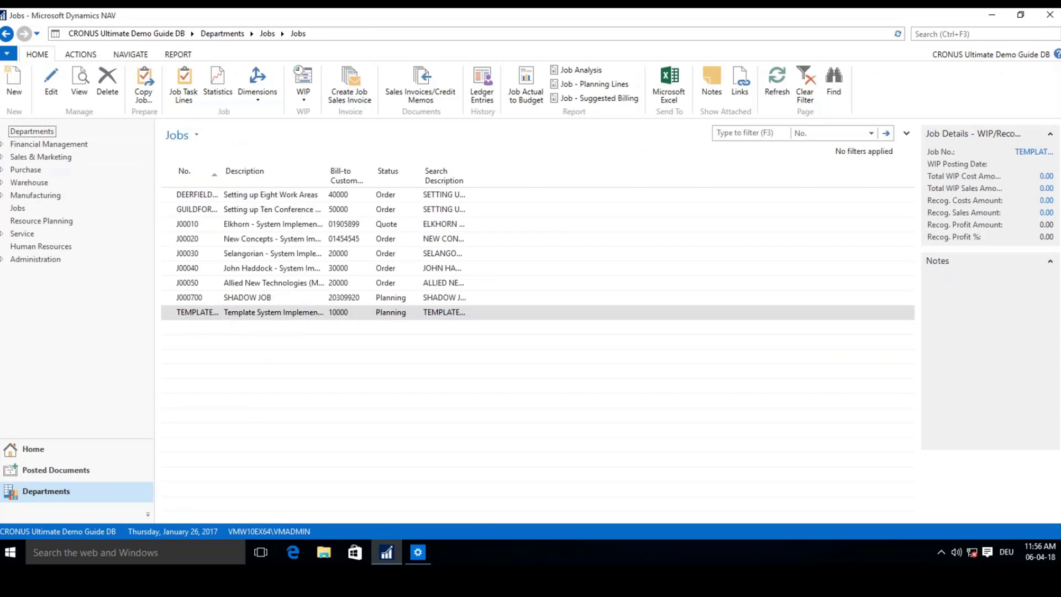
double_click(248, 315)
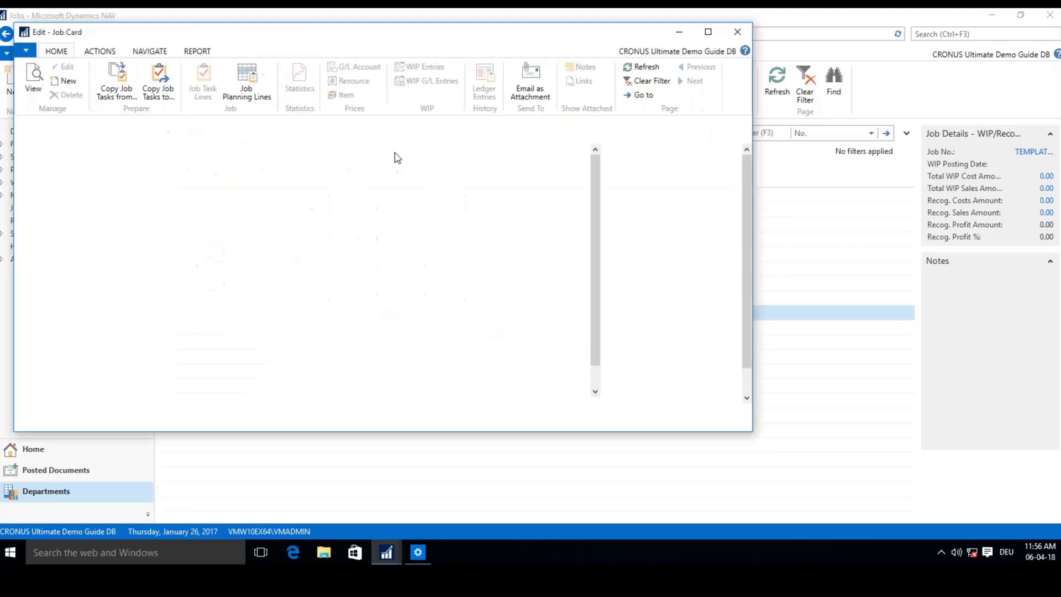
click(203, 82)
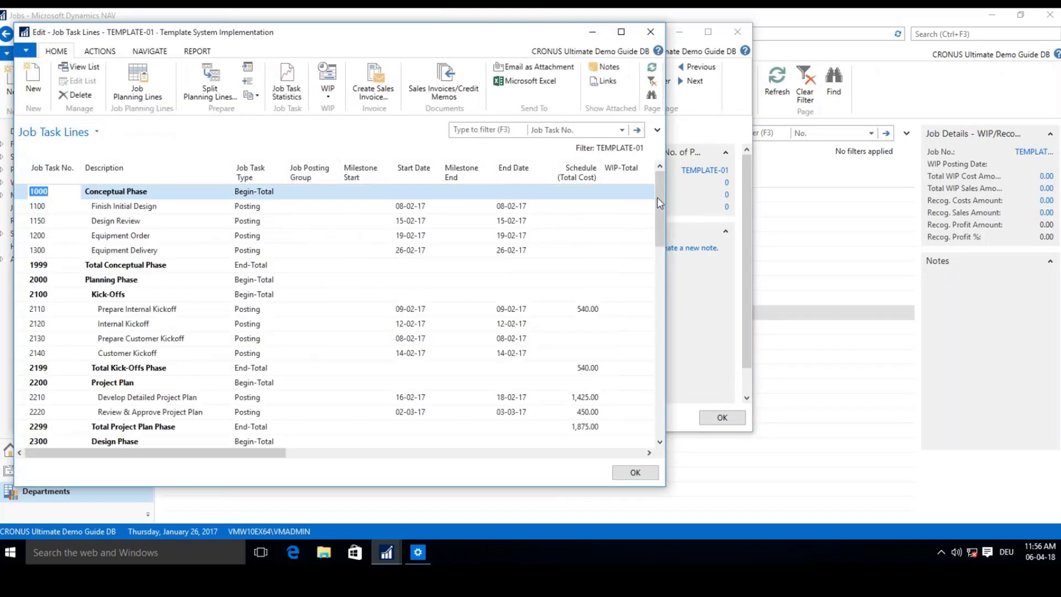
drag(658, 203, 640, 188)
click(628, 471)
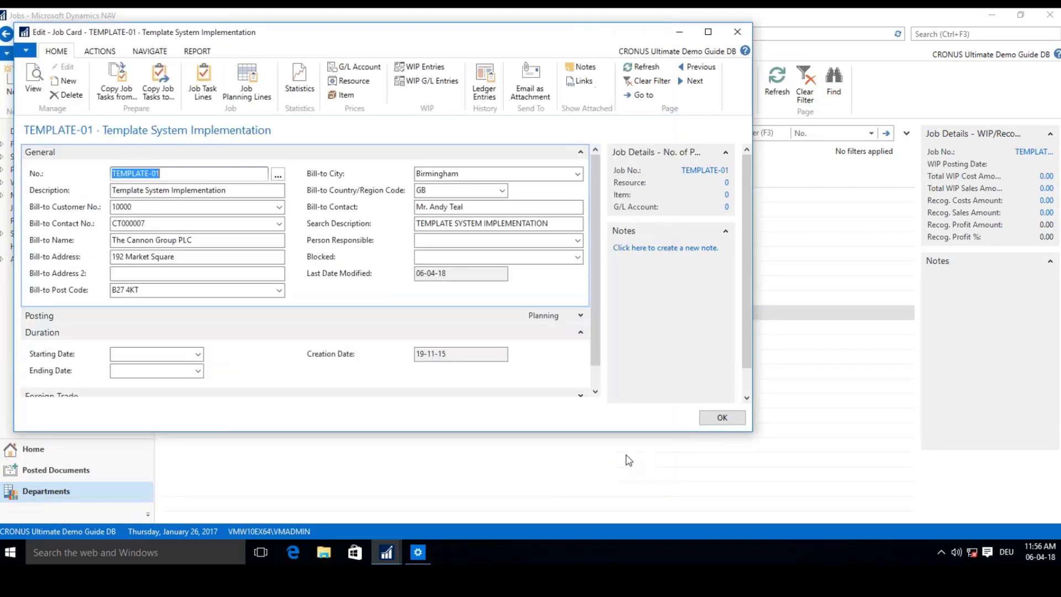
- Start Copy Job on TEMPLATE-01 with Job Task No. from 1000 to 4999
click(722, 418)
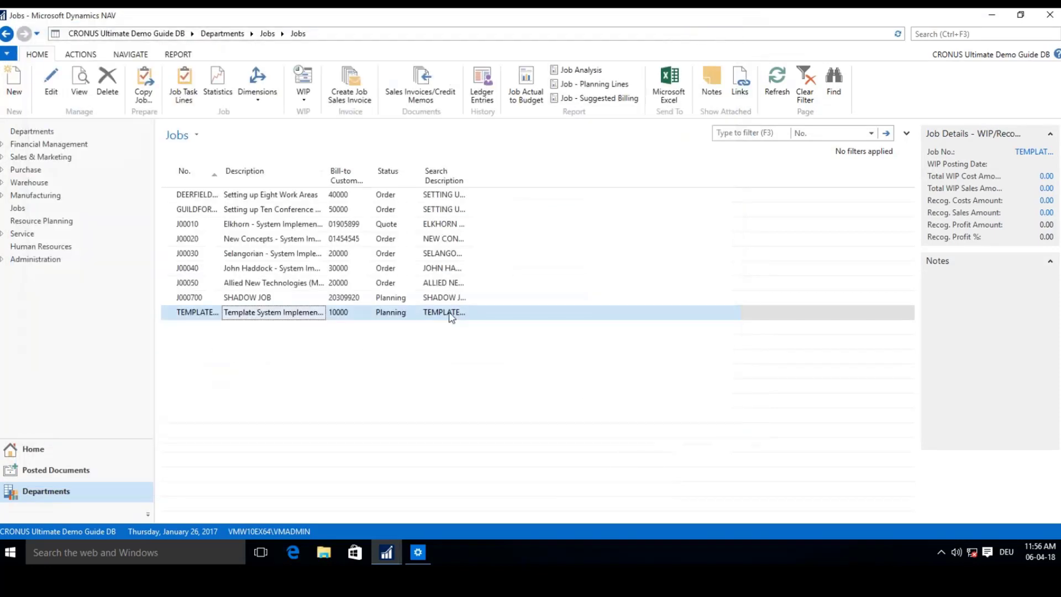
click(144, 83)
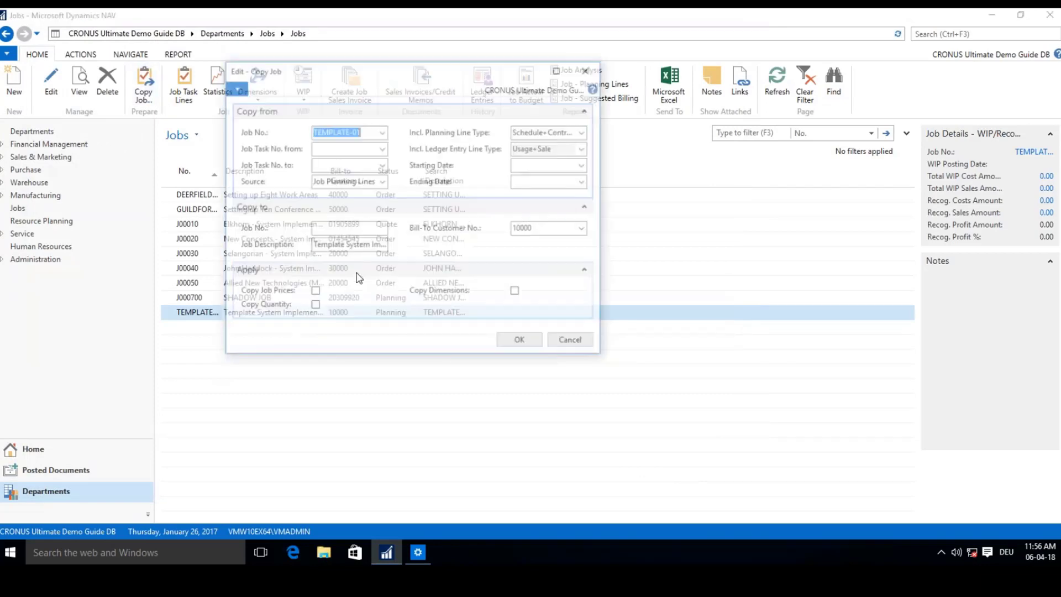
click(381, 149)
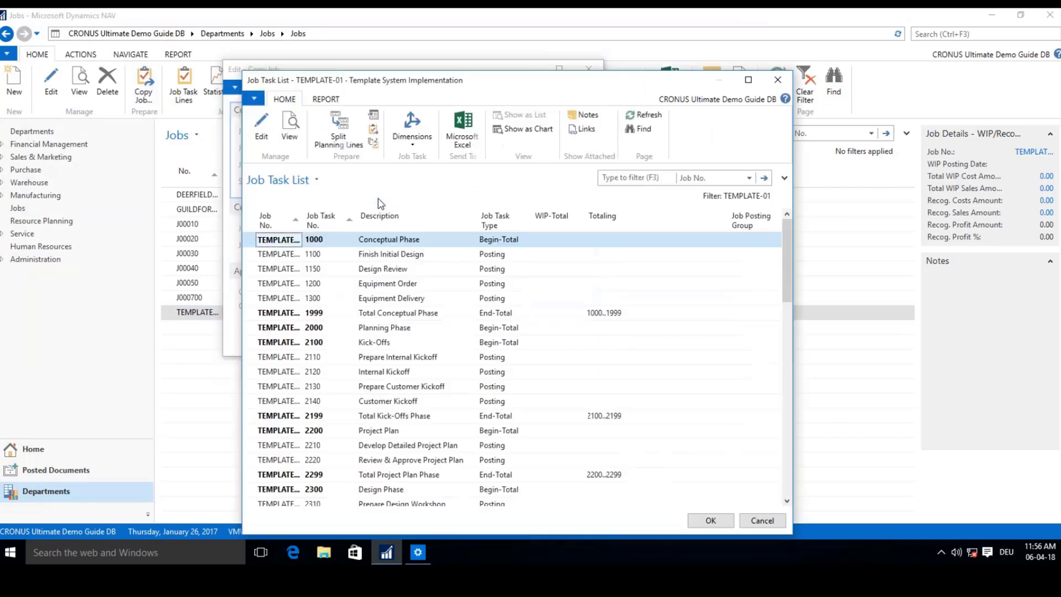
click(712, 520)
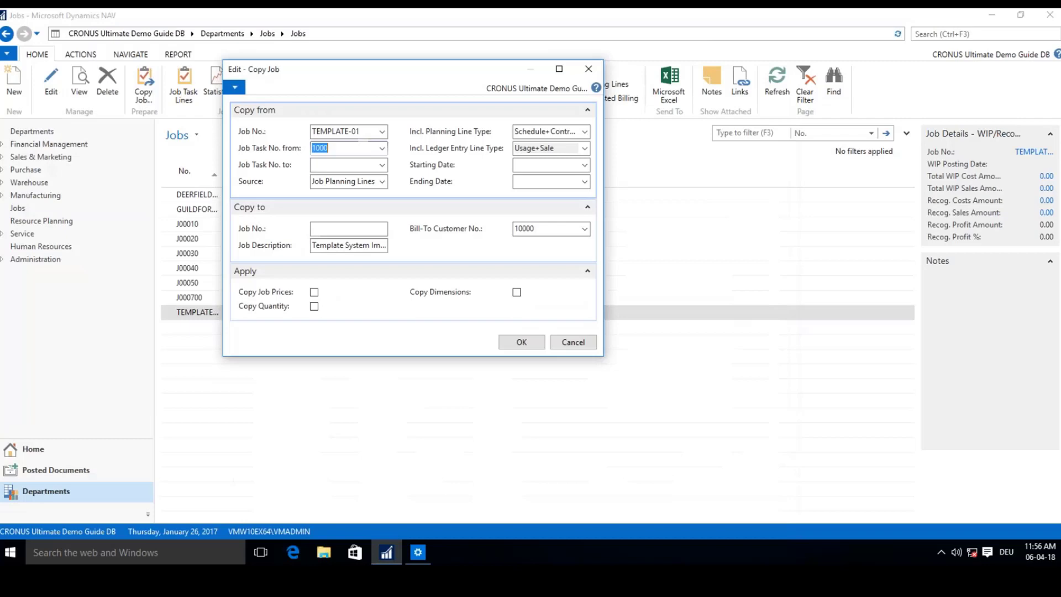
click(382, 165)
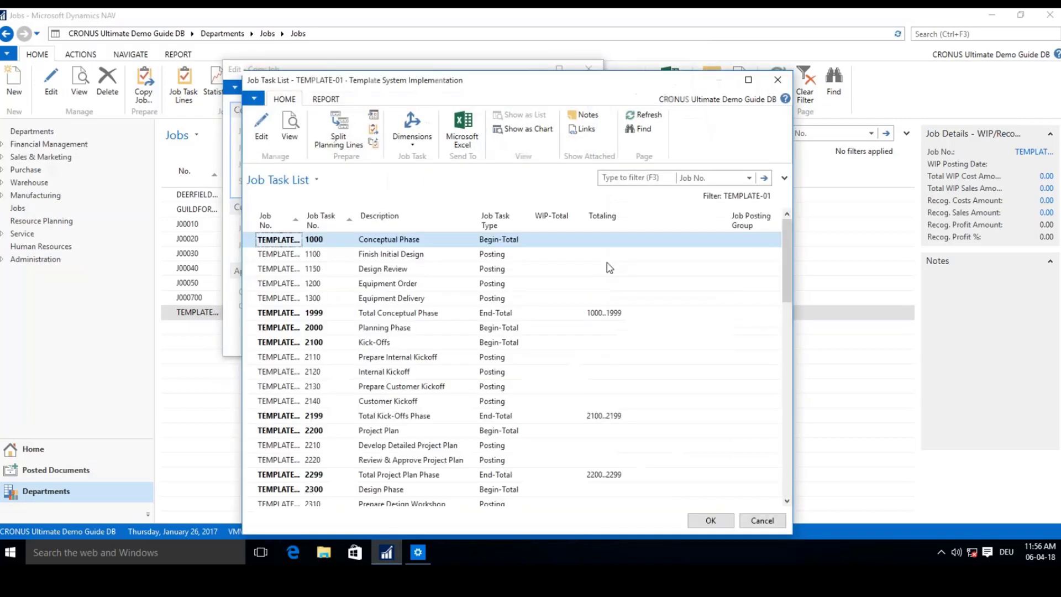
drag(787, 259, 785, 472)
click(751, 489)
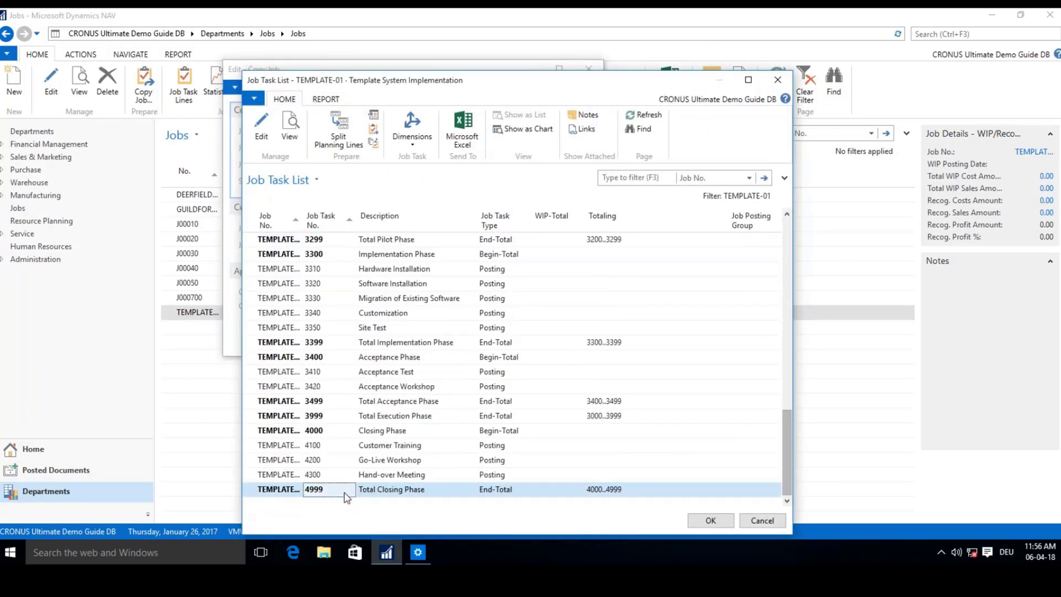
click(711, 520)
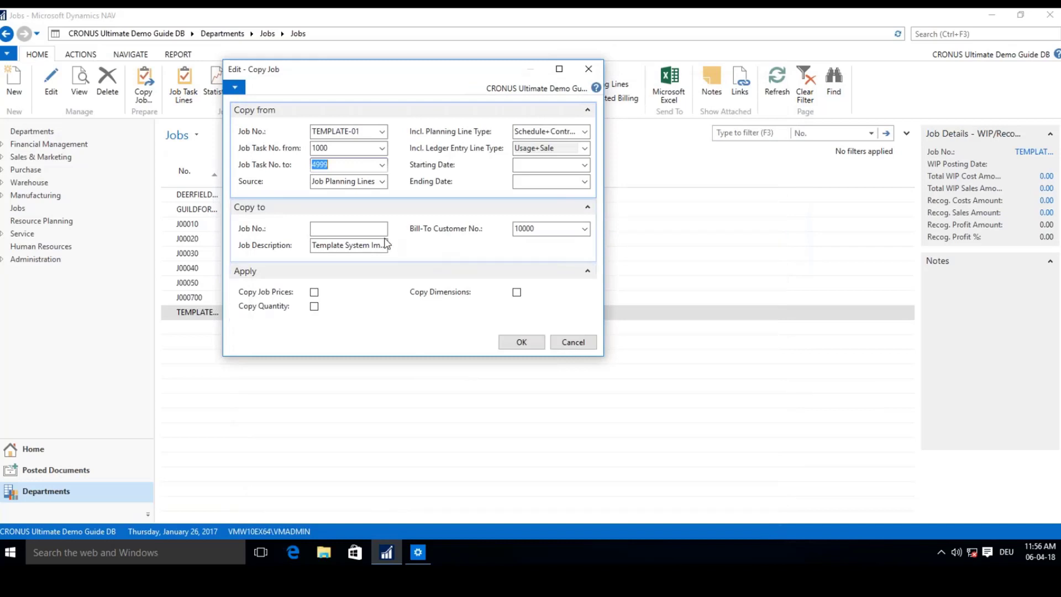
- Create job J000500 'New Test Job', copying quantities and dimensions
click(348, 228)
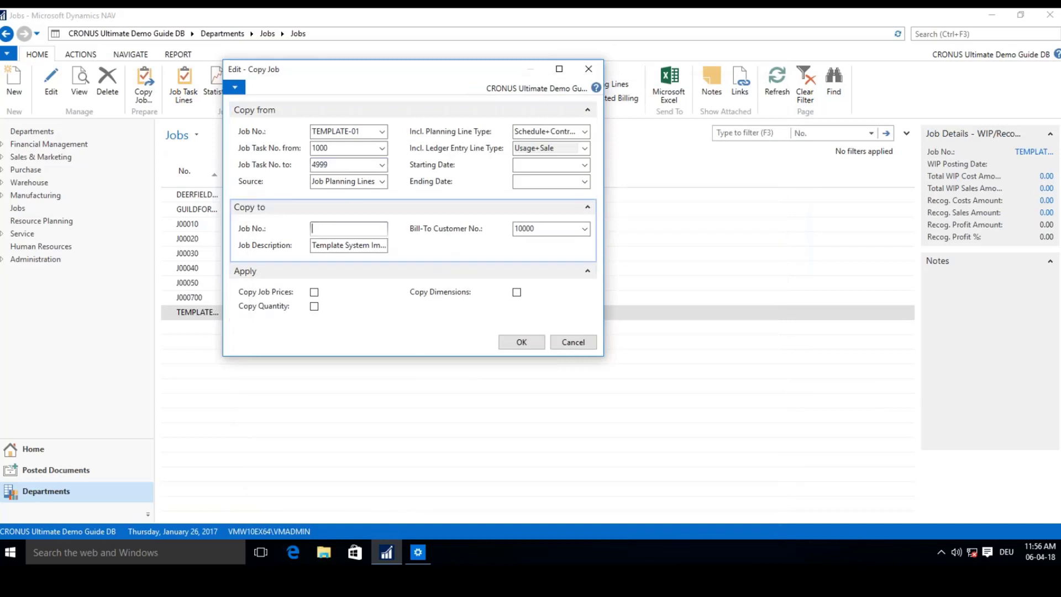
text(J000500)
key(Tab)
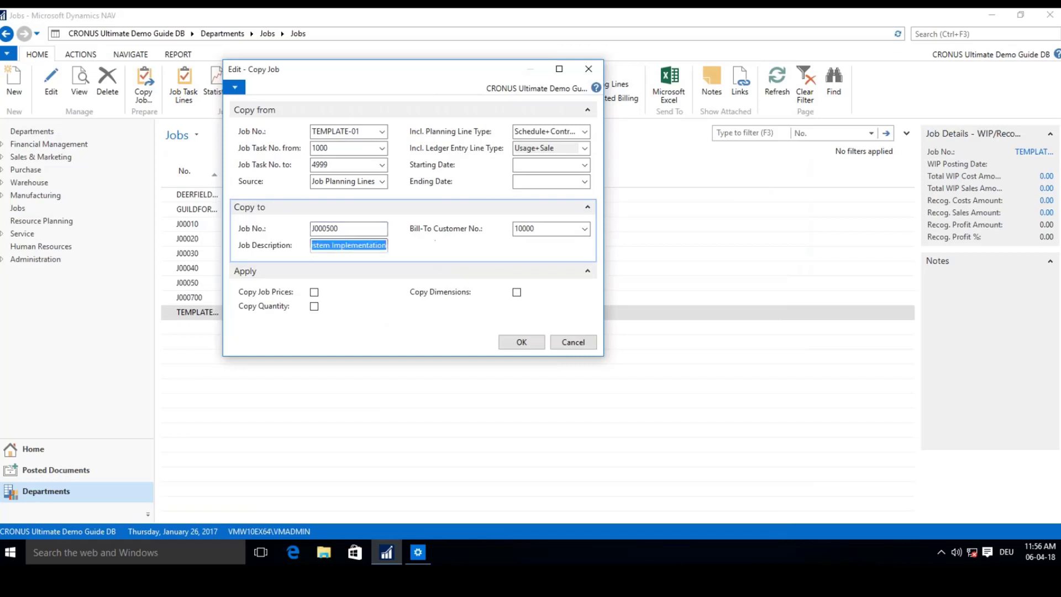
text(Ne)
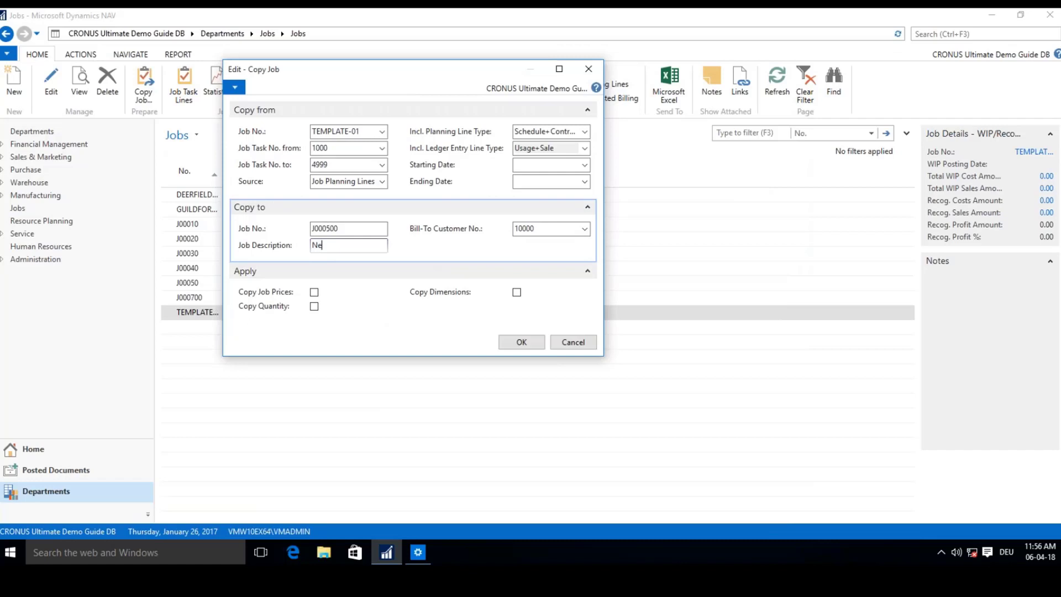
text(w Test Job)
click(314, 307)
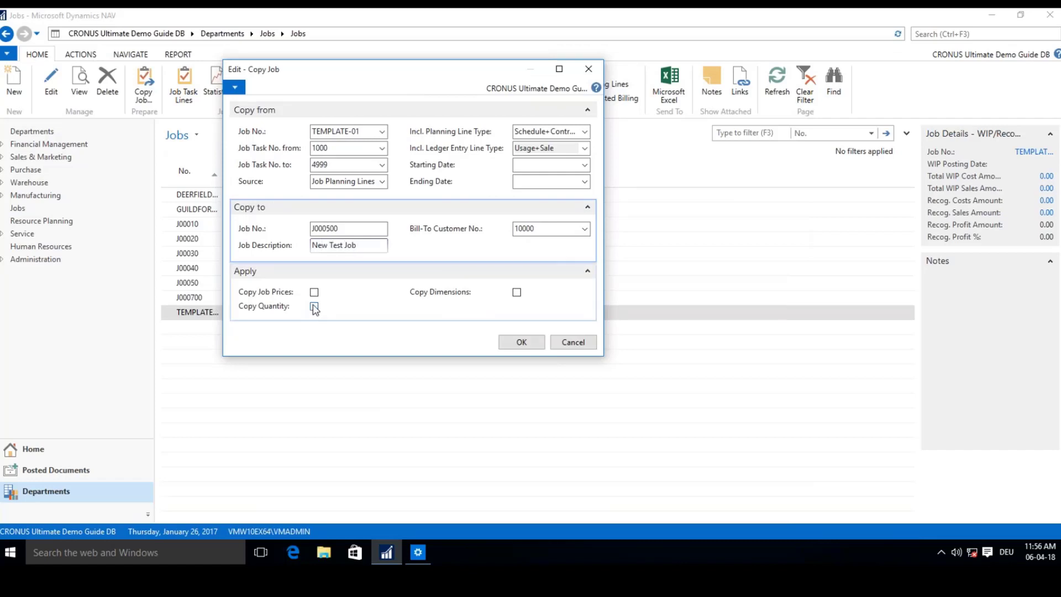
click(517, 293)
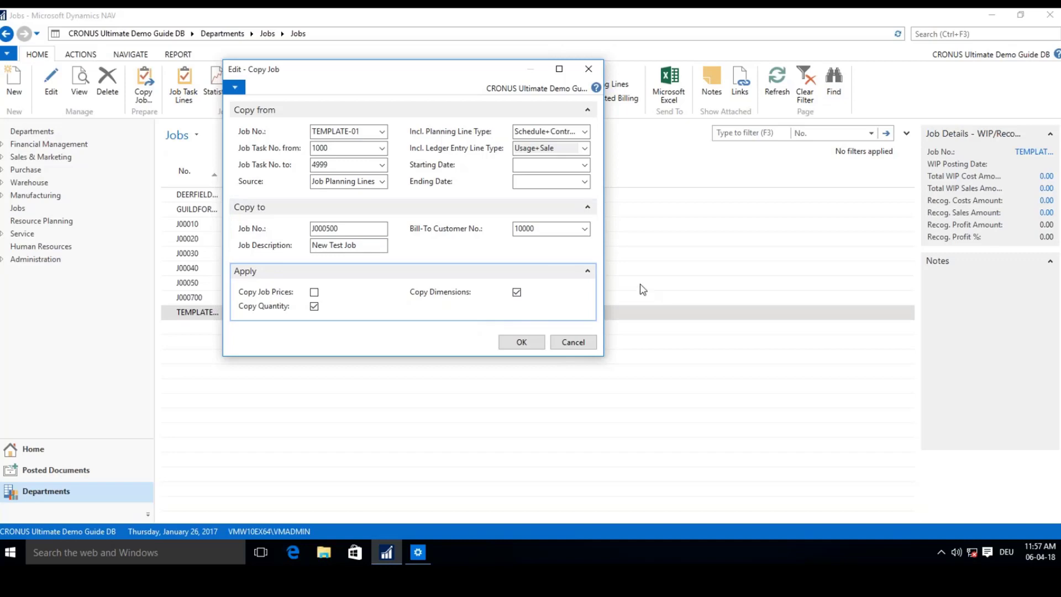
click(518, 343)
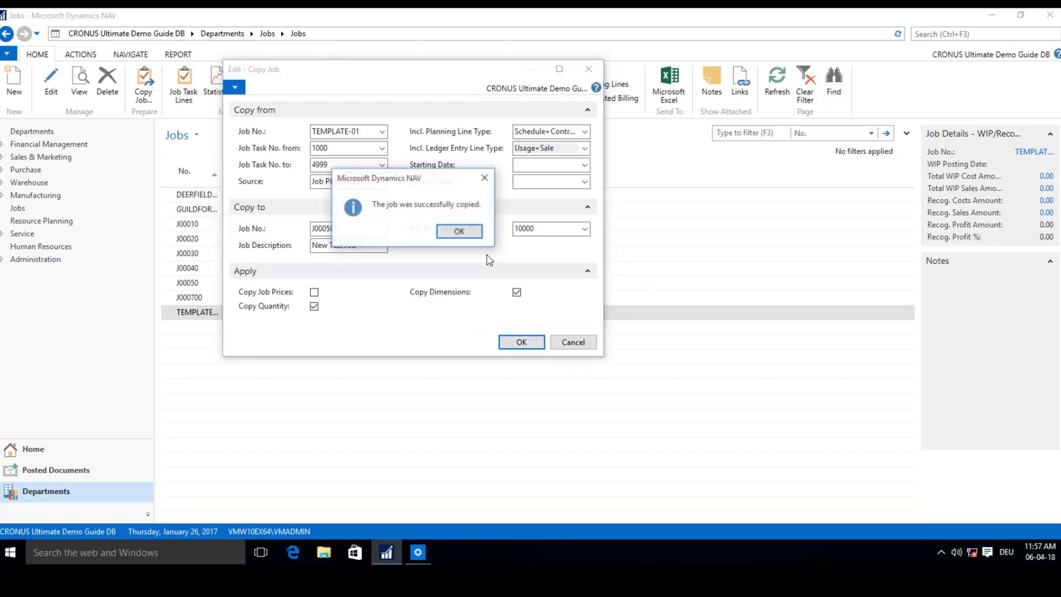
click(458, 232)
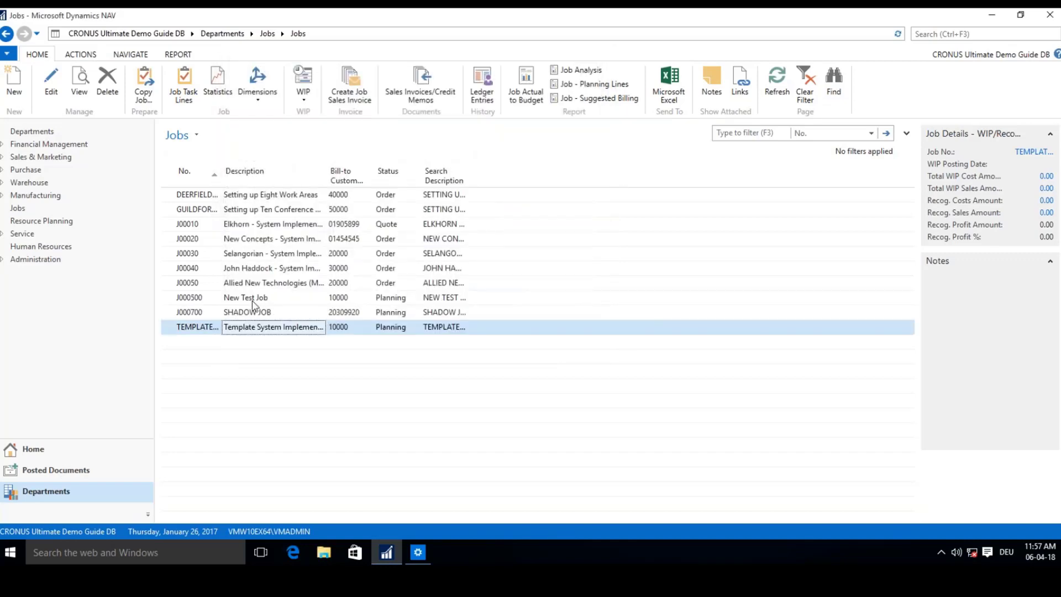
- Select J000500, then load the Visual Jobs Scheduler from the Jobs area without a saved filter
click(225, 302)
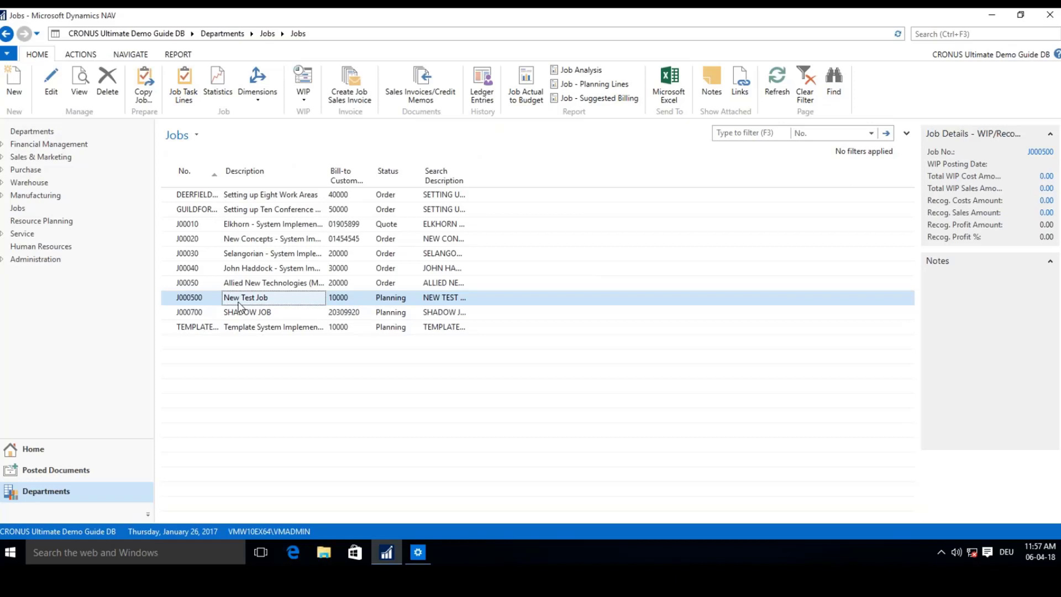
click(268, 33)
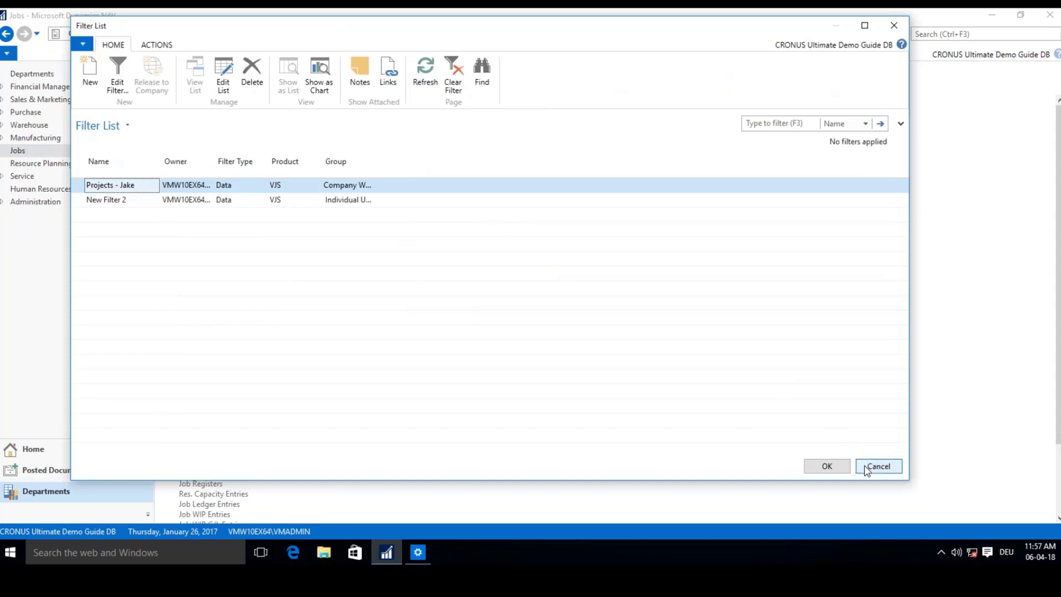
click(879, 466)
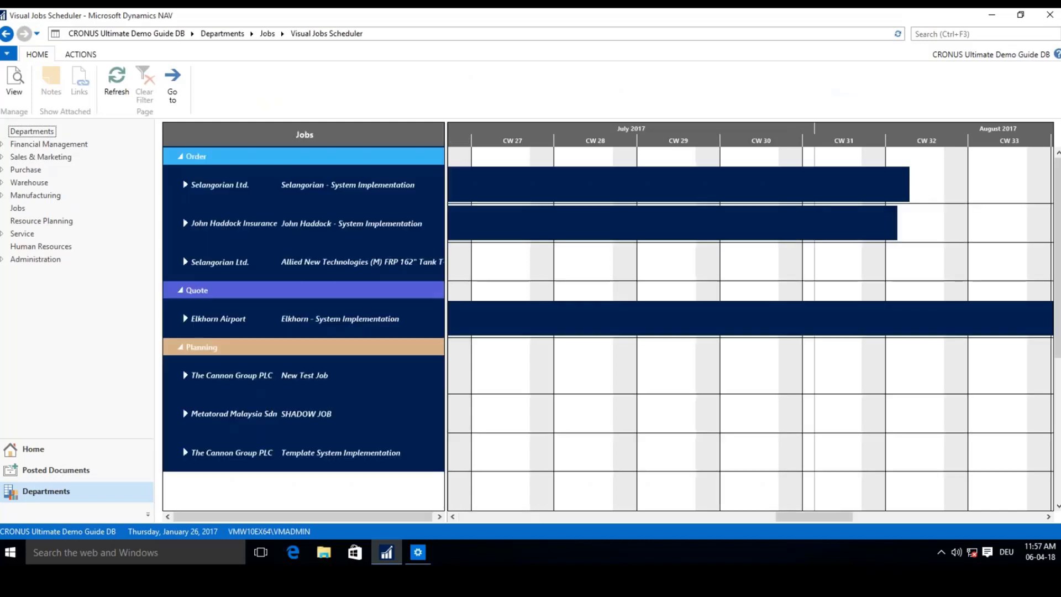
- Expand the New Test Job and Template System Implementation rows to show their phases
scroll(681, 140, down, 5)
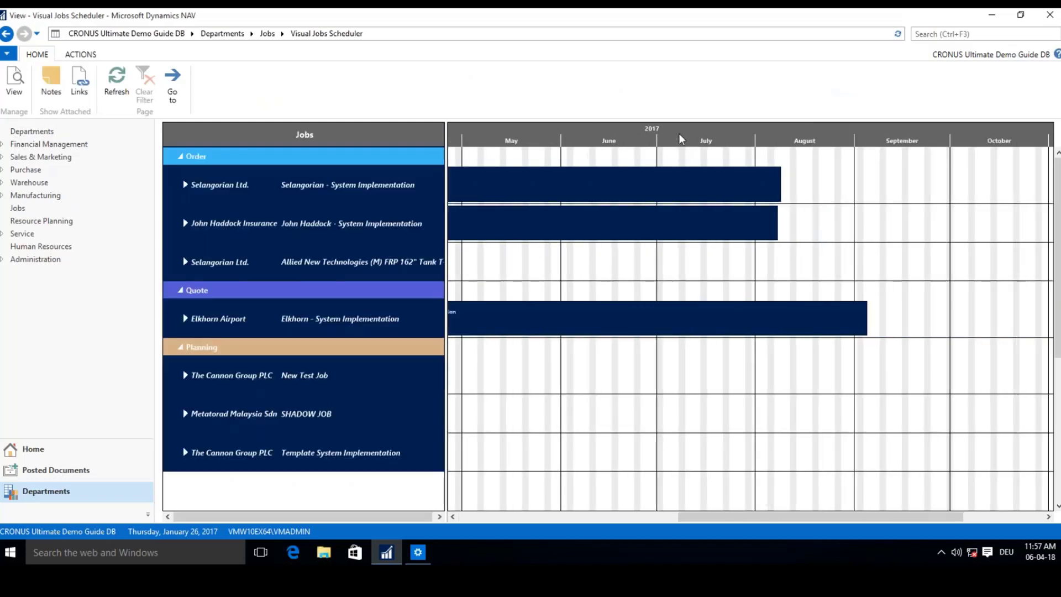
scroll(666, 140, up, 3)
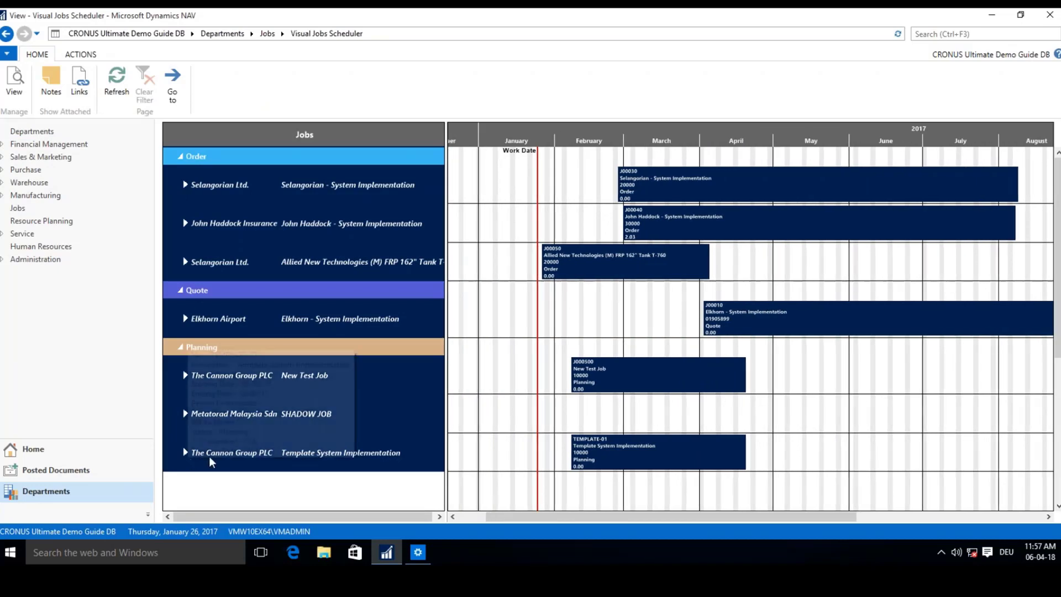
mouse_move(321, 455)
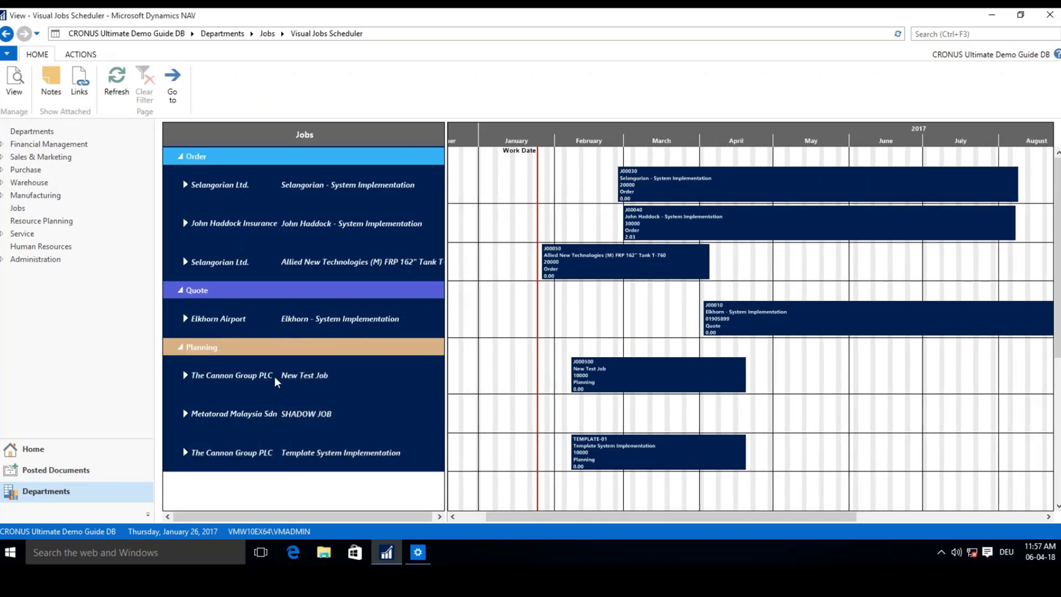
mouse_move(297, 381)
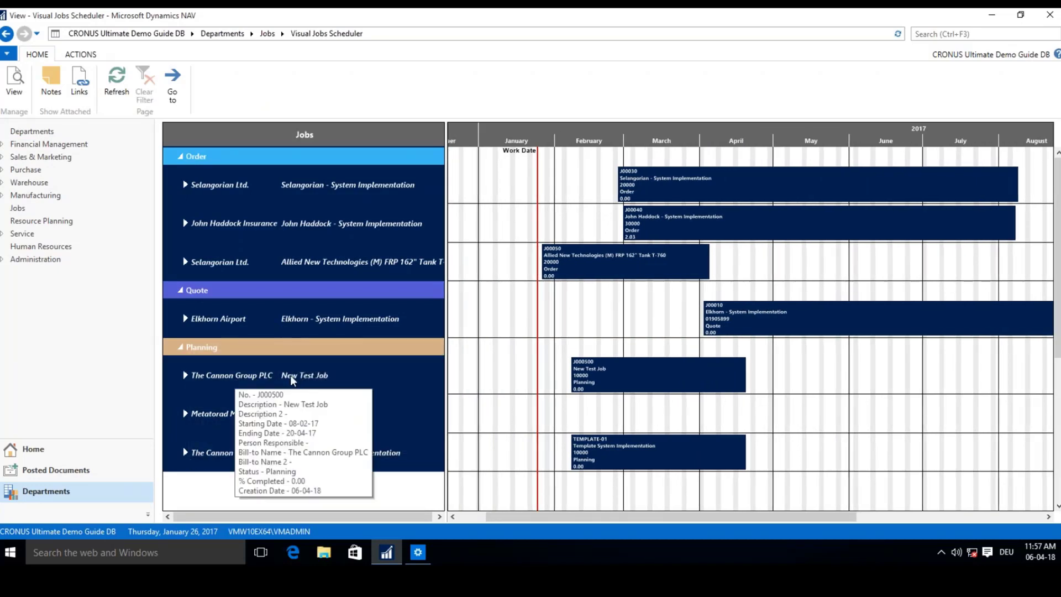
click(185, 375)
scroll(1057, 254, down, 3)
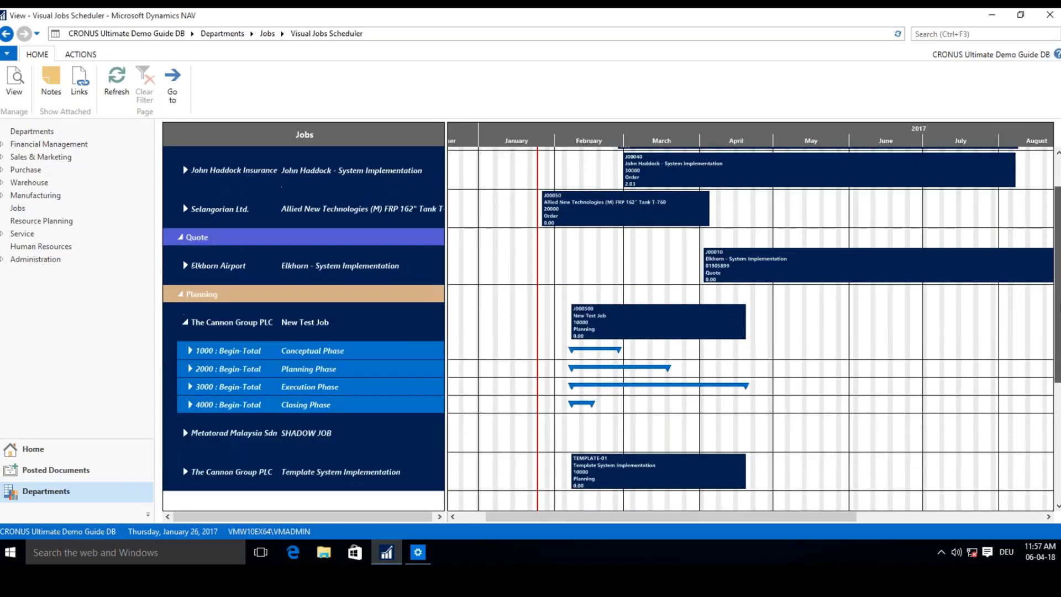
click(185, 428)
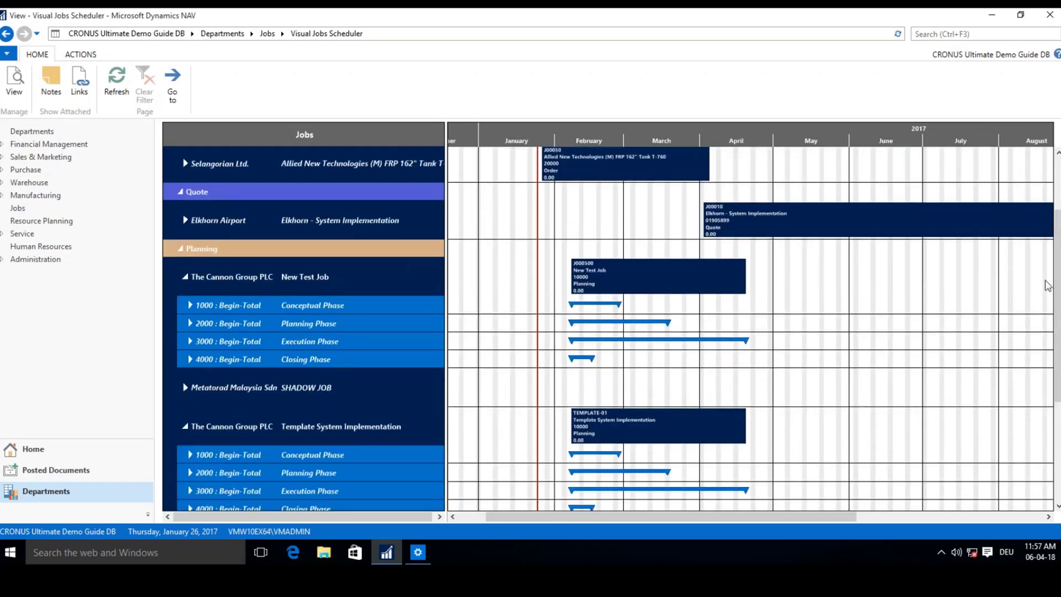
scroll(680, 315, down, 3)
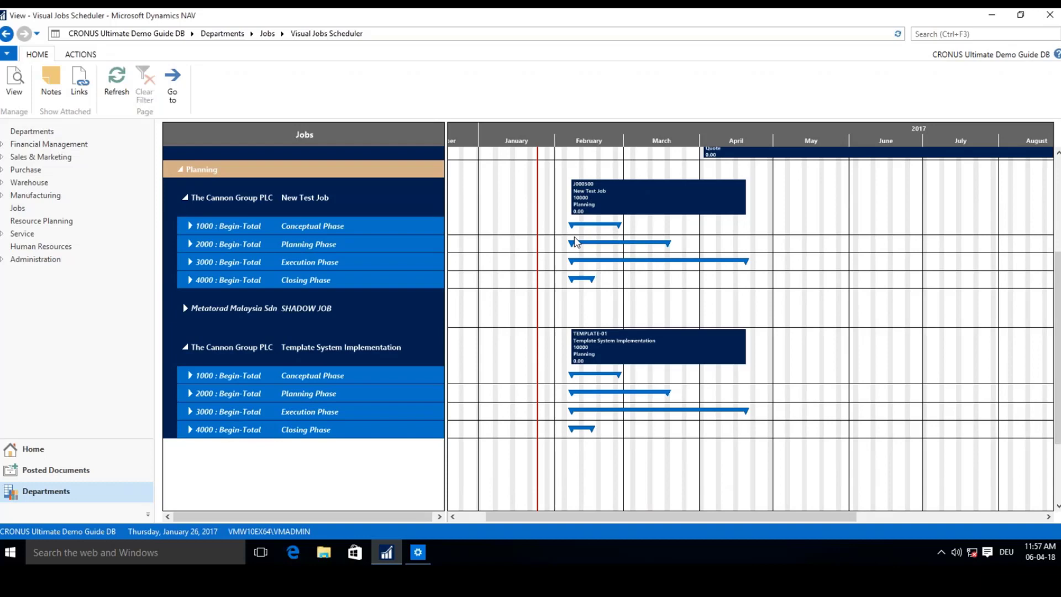
- Expand and collapse the Conceptual and Planning Phase task rows to inspect their tasks
click(189, 226)
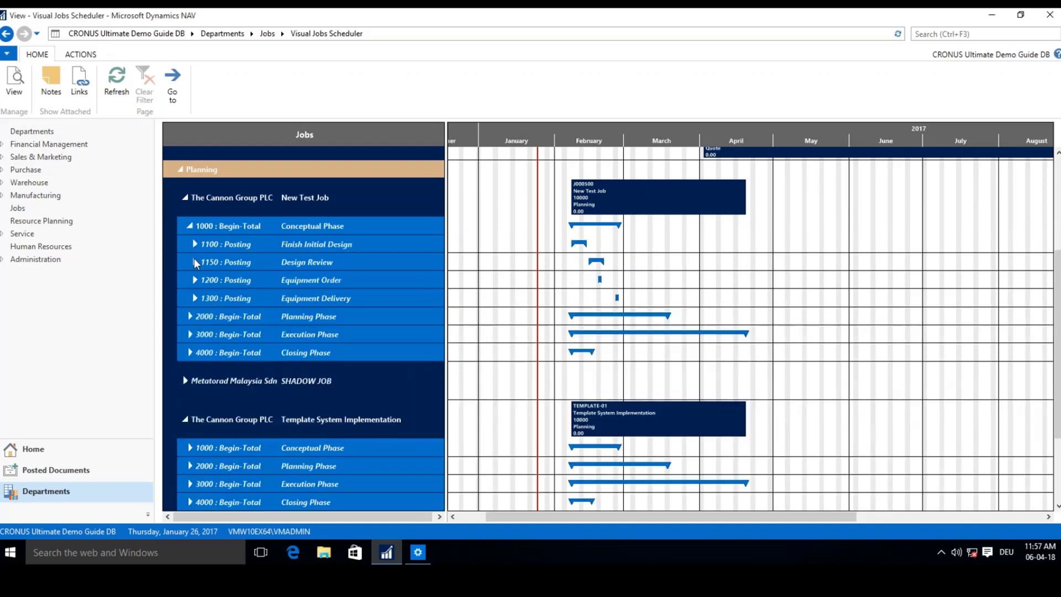
click(190, 316)
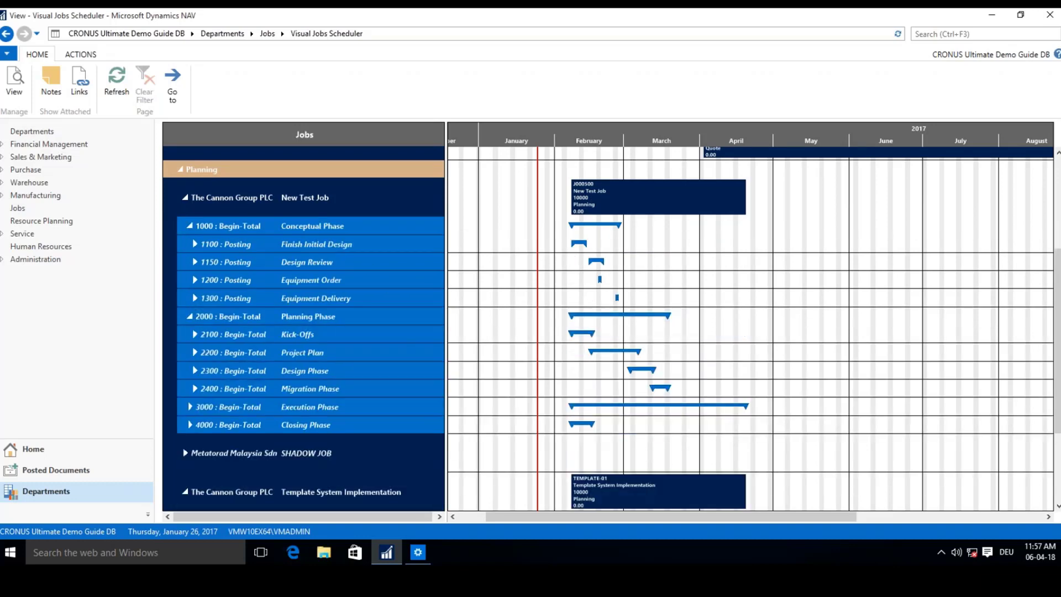
click(189, 317)
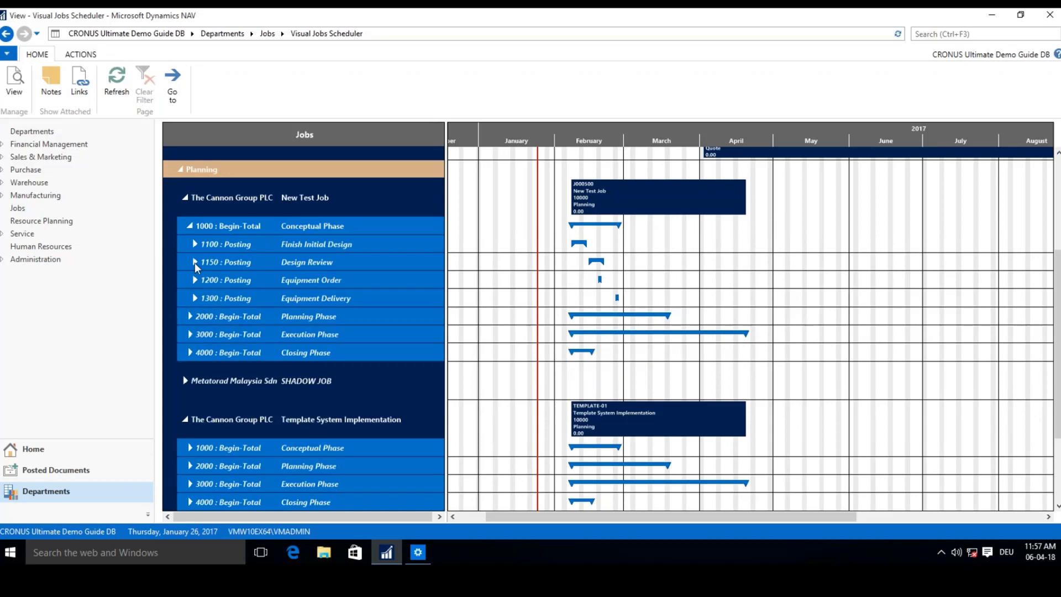
click(191, 226)
scroll(608, 139, up, 2)
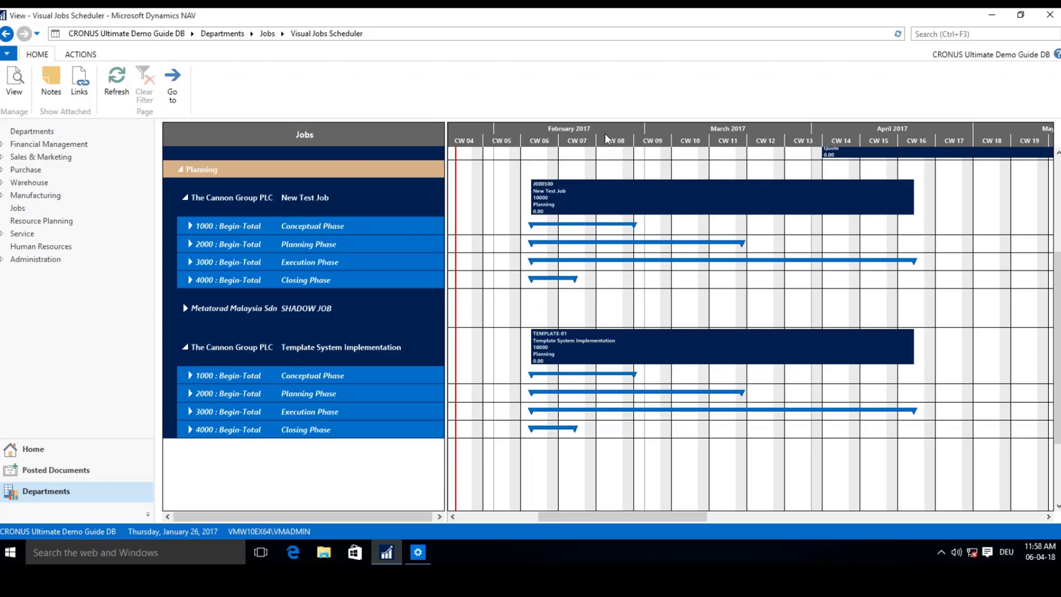
- Drag New Test Job's Planning, Execution (13-04-17 to 23-06-17) and Closing phases later, ending in July
scroll(608, 139, down, 2)
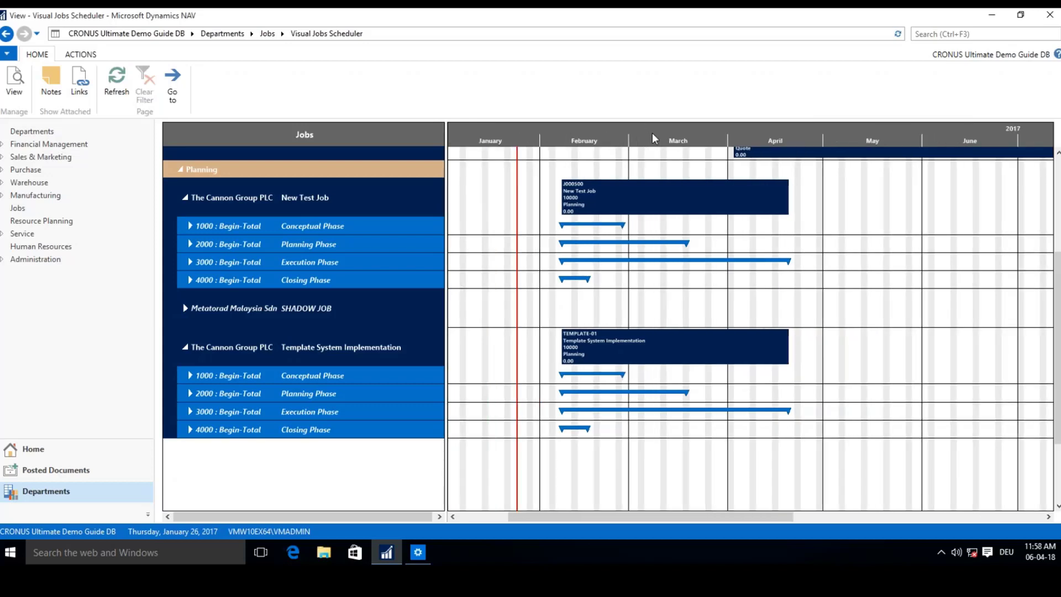
scroll(567, 145, up, 2)
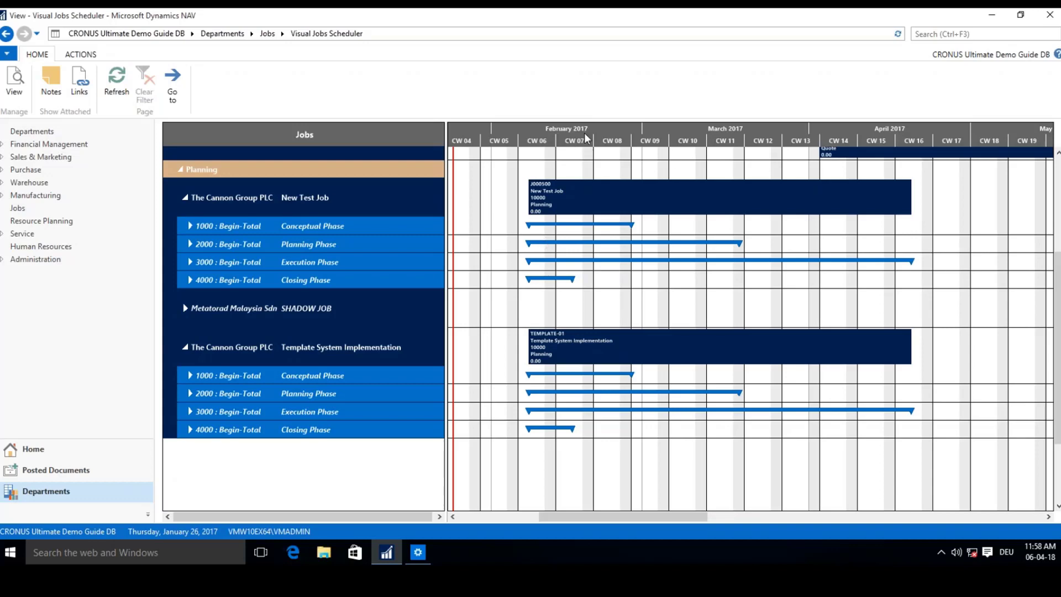
scroll(587, 139, down, 2)
scroll(587, 140, down, 1)
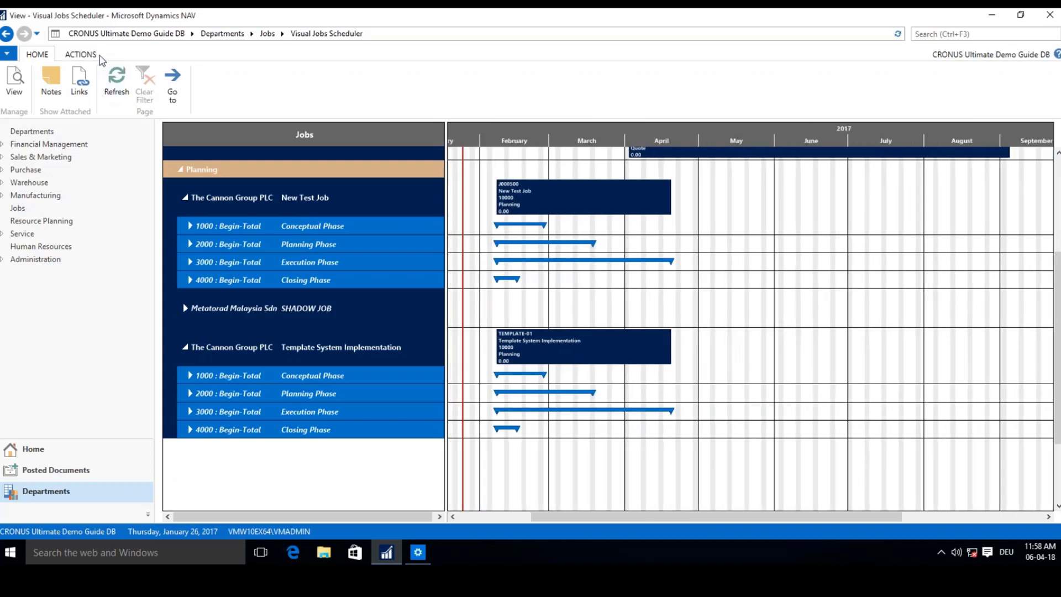
click(80, 54)
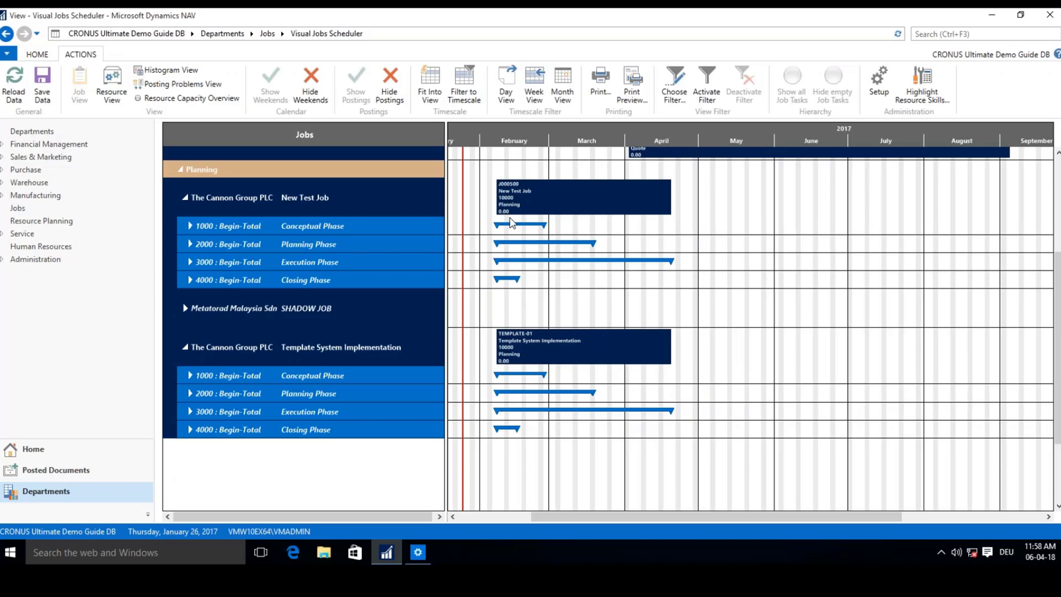
drag(514, 243, 571, 243)
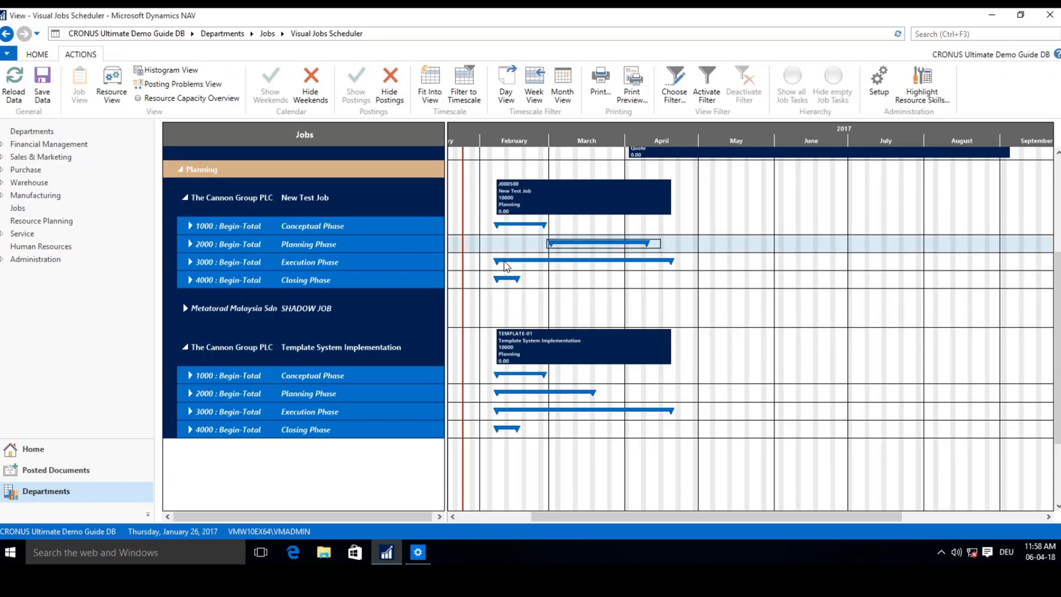
drag(509, 261, 664, 267)
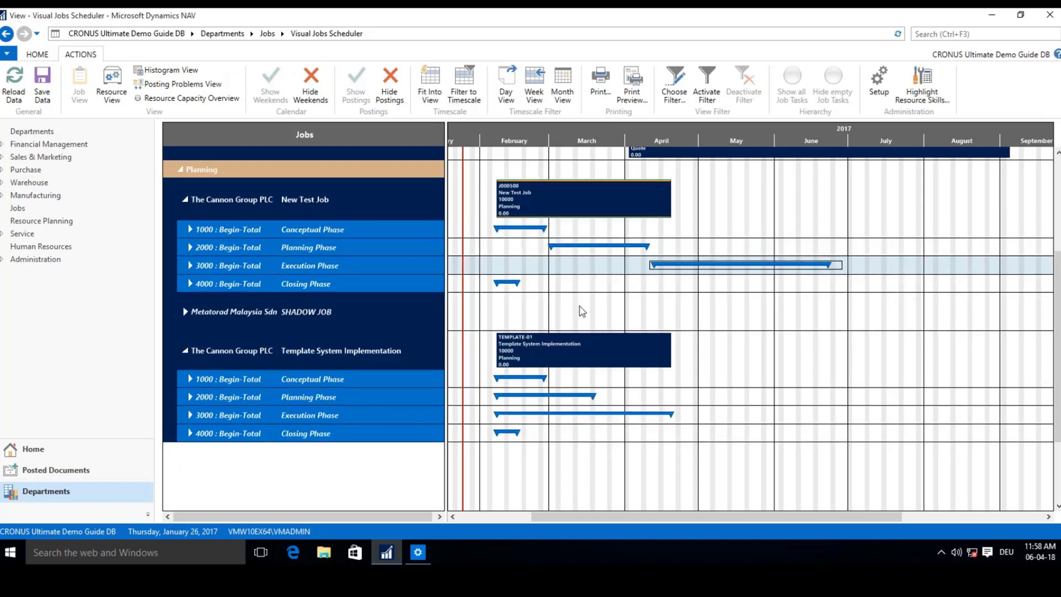
drag(512, 283, 854, 282)
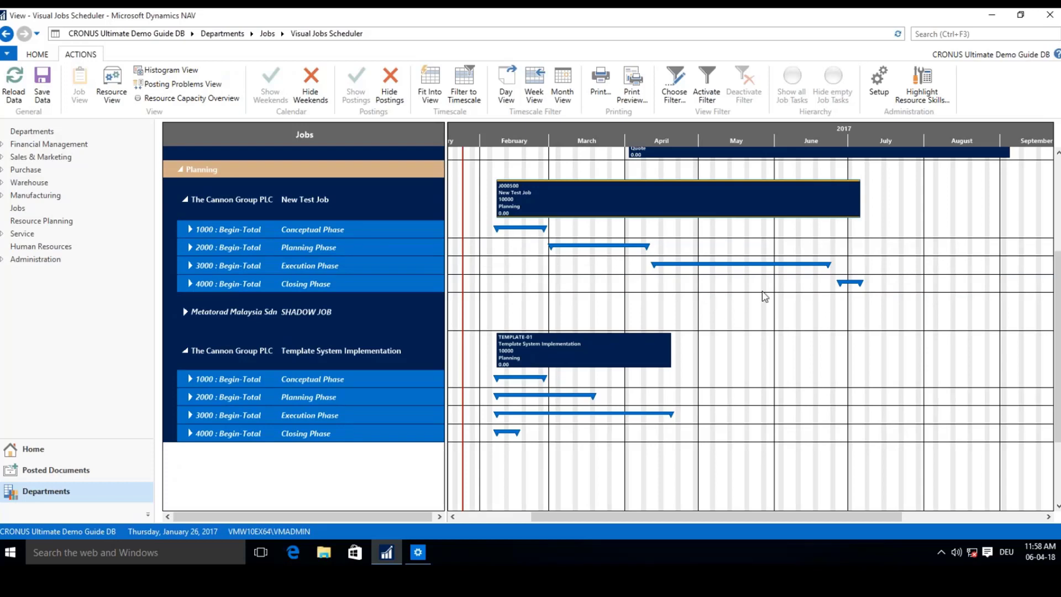
- Shift tasks 1200 Equipment Order and 1300 Equipment Delivery later, Delivery to 28-02-17 through 01-03-17
click(188, 228)
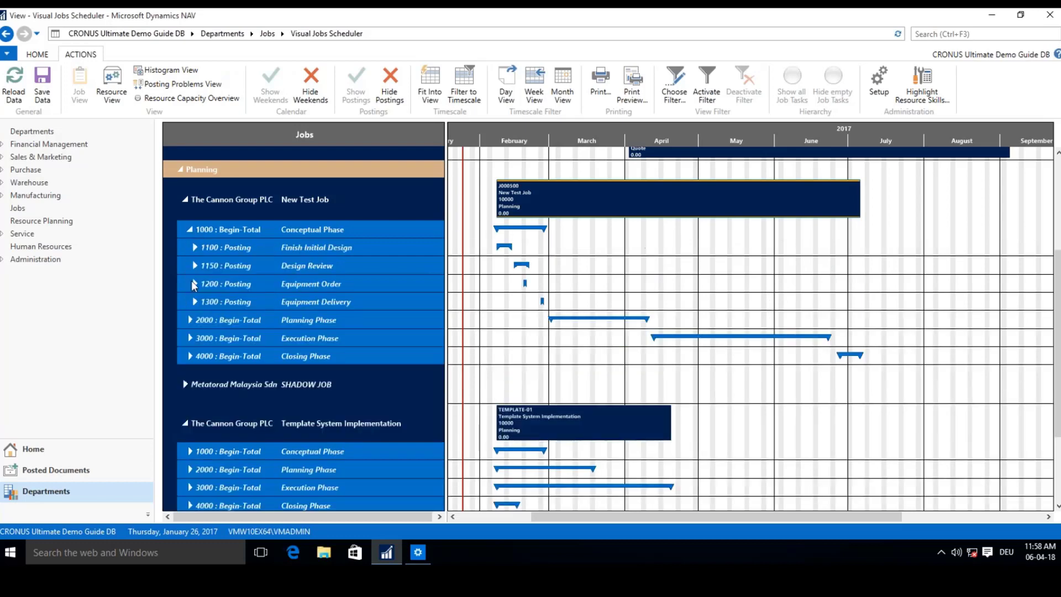
click(190, 320)
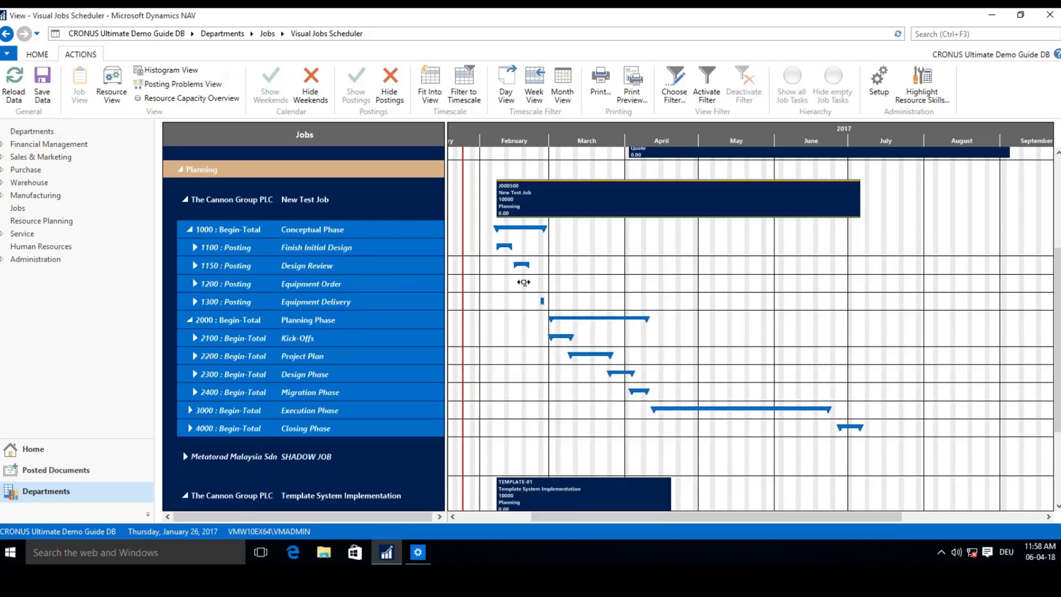
drag(524, 282, 539, 283)
click(543, 301)
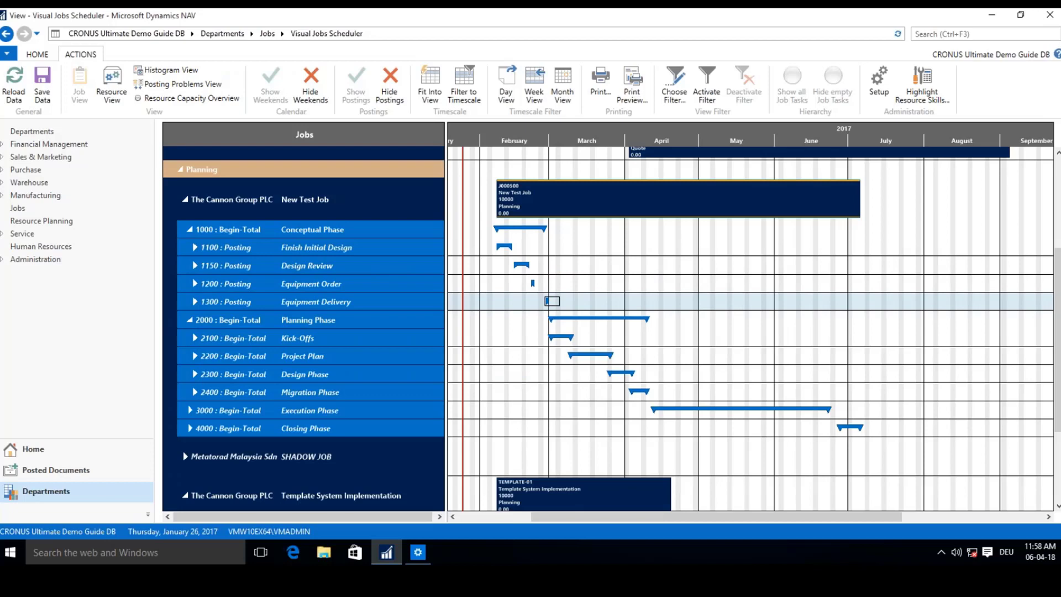
drag(552, 302, 547, 302)
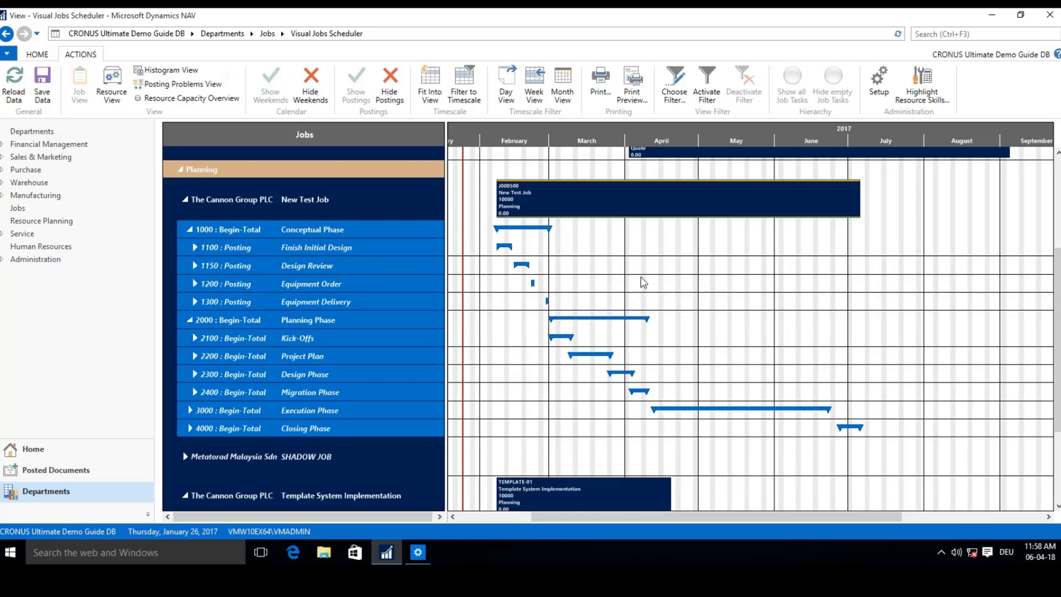